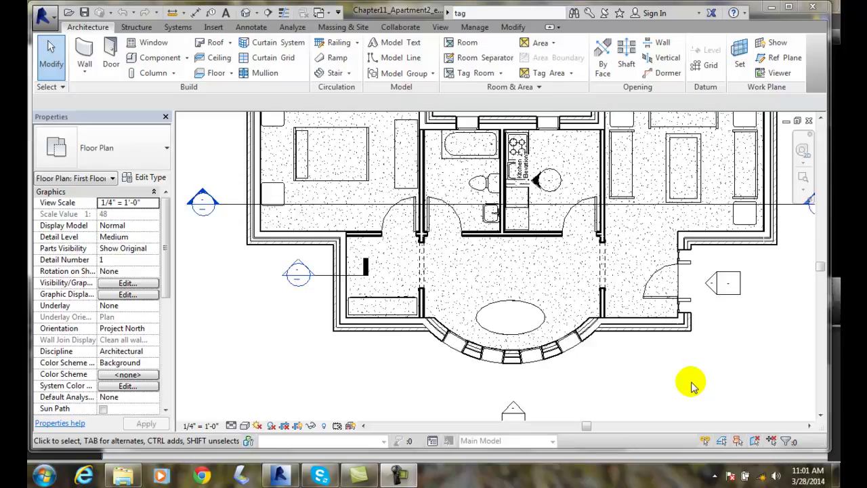
Step: Examine the Loaded Tags list for the Architecture categories and check whether Furniture has a tag family assigned
left_click(242, 27)
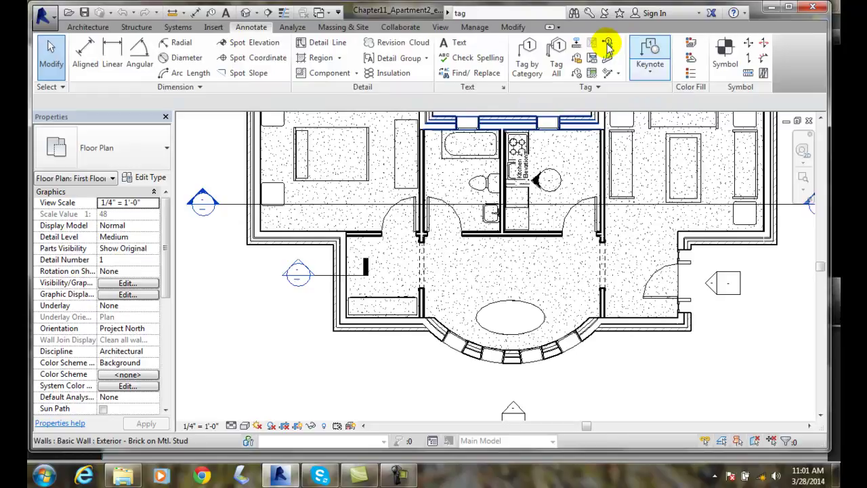
left_click(600, 91)
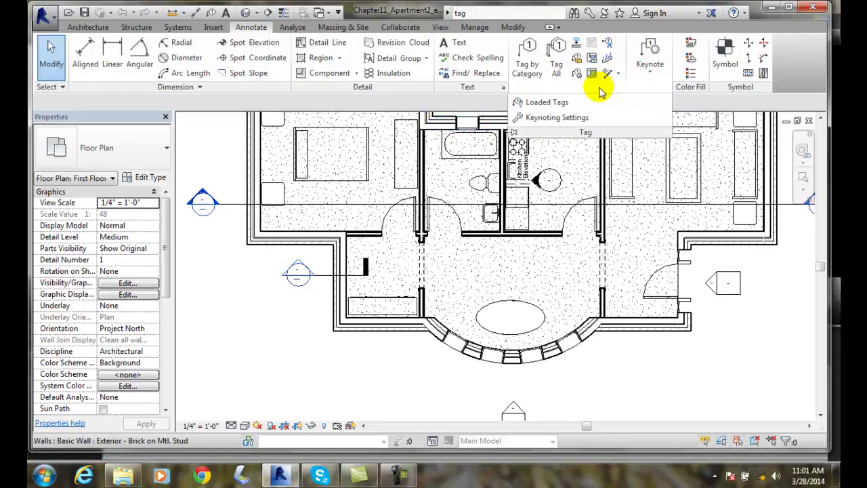
left_click(546, 103)
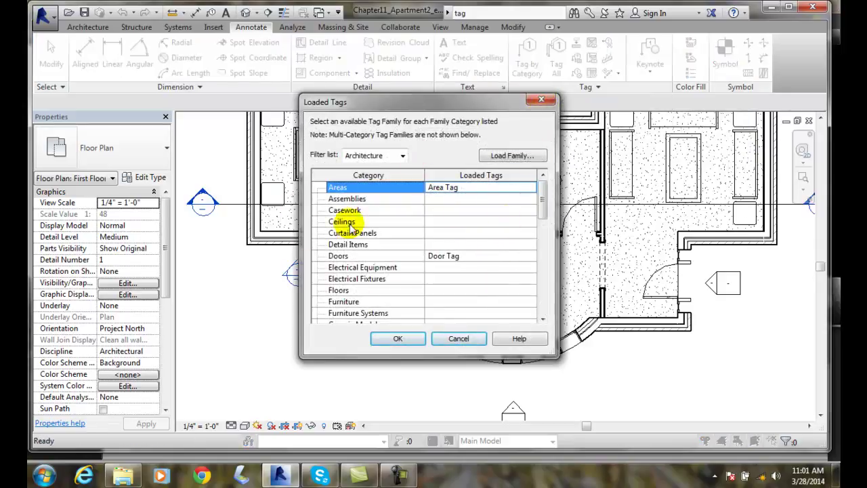
left_click_drag(542, 191, 542, 296)
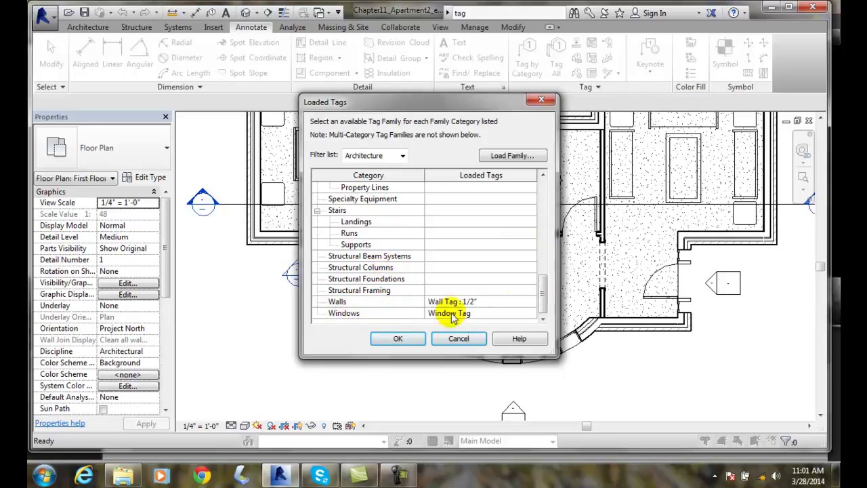
left_click_drag(546, 287, 544, 248)
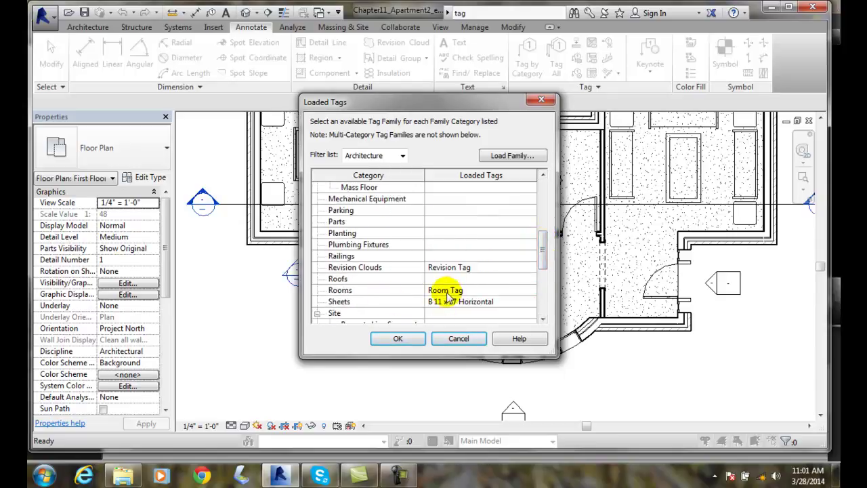
left_click_drag(544, 251, 542, 216)
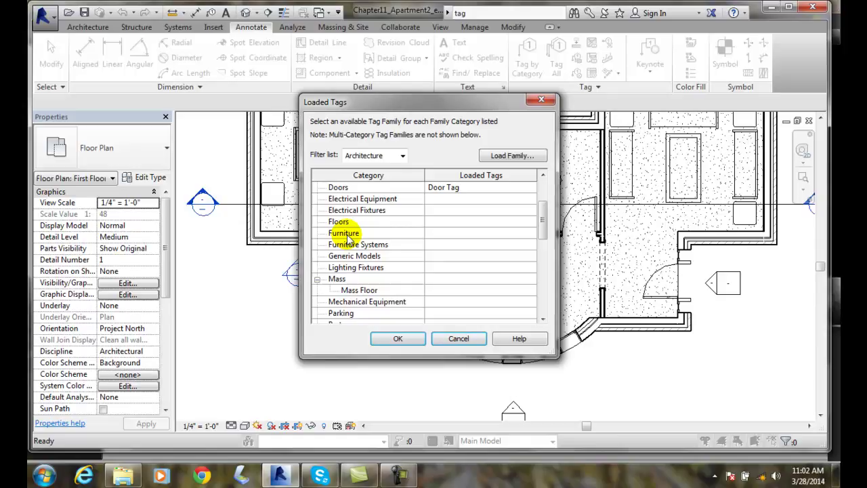
left_click(454, 234)
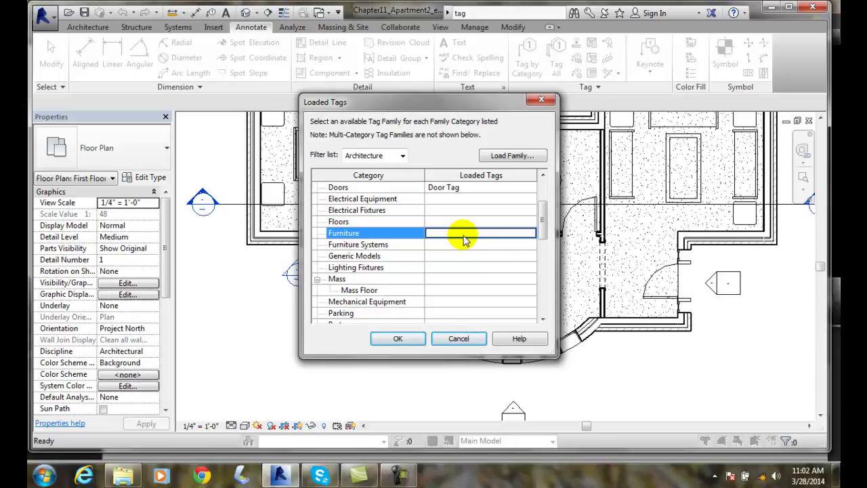
Step: Try to load the Furniture, Casework and Specialty Equipment tag families from the Annotations Architectural library folder through Loaded Tags
left_click(516, 157)
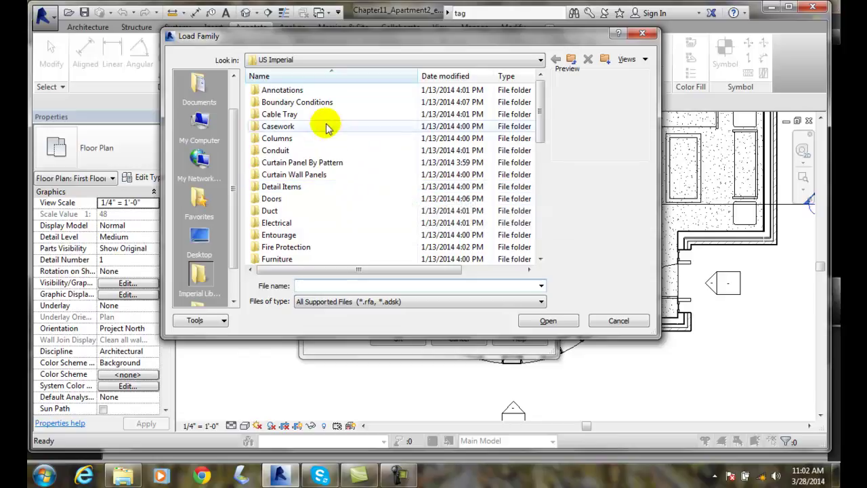
double_click(277, 94)
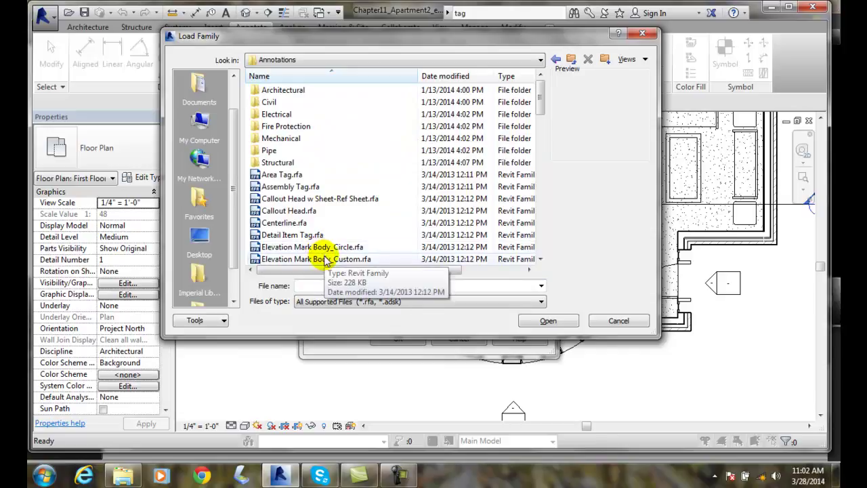
double_click(281, 92)
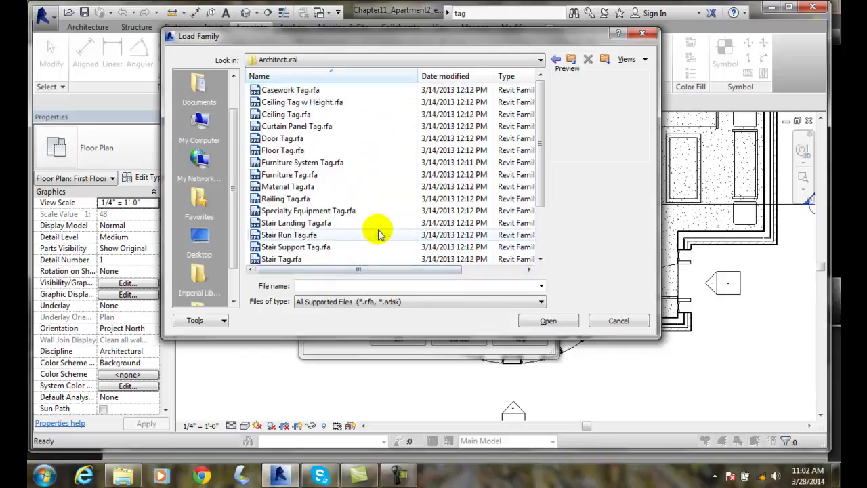
left_click(294, 176)
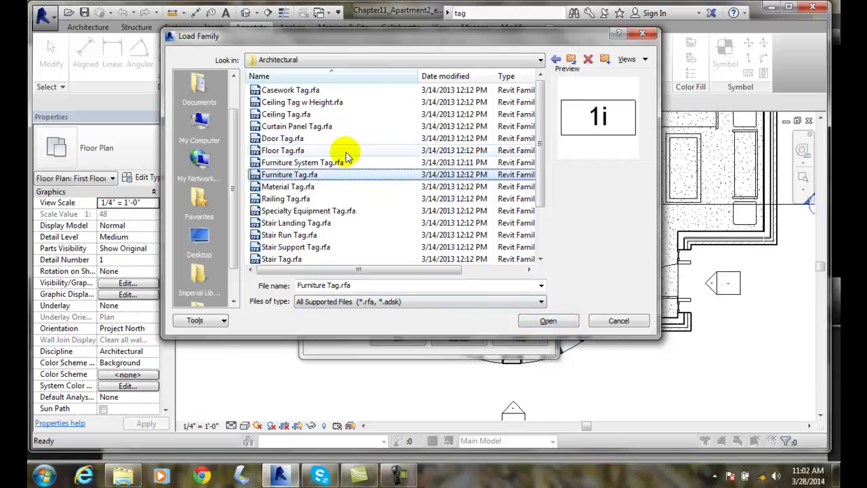
left_click(276, 90, "ctrl")
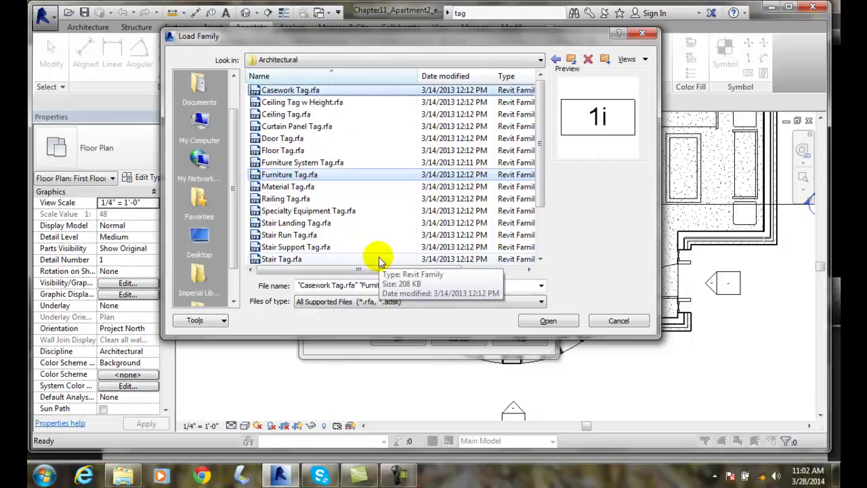
left_click(293, 211, "ctrl")
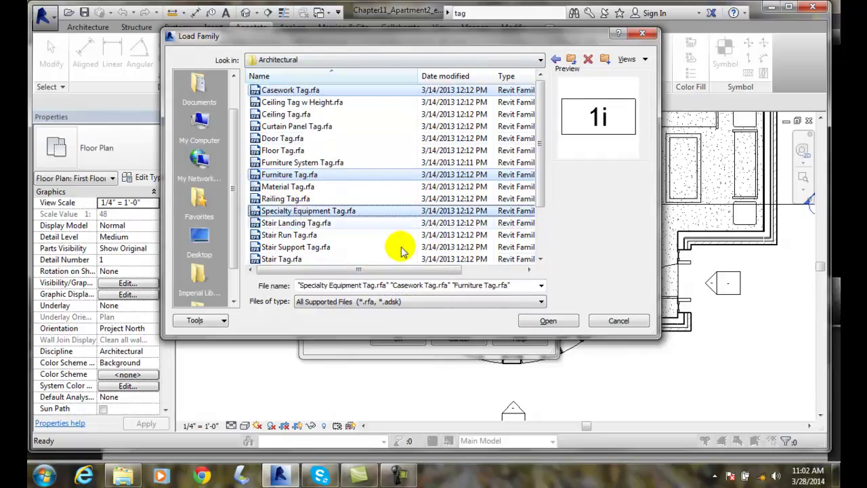
left_click(556, 324)
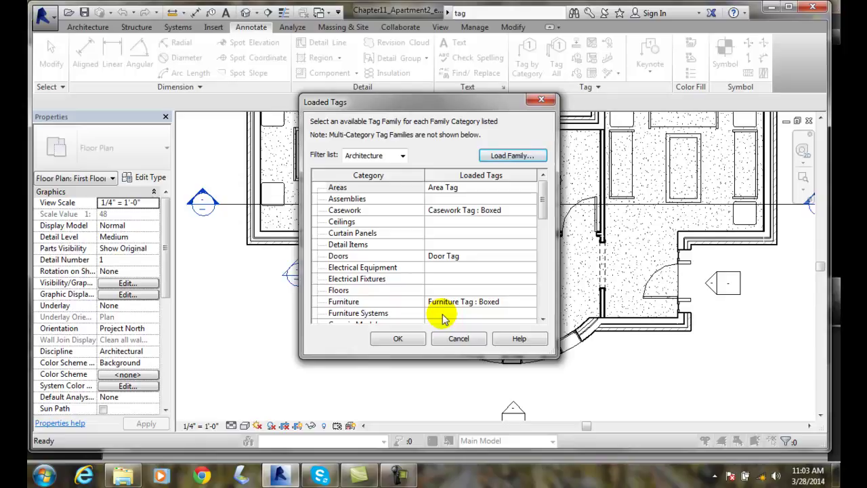
left_click(463, 341)
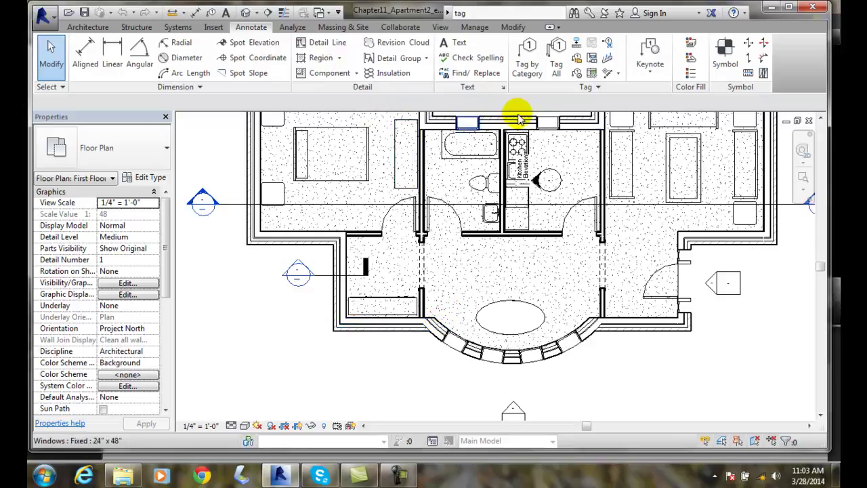
Step: Start tagging the bed by category and try to load Furniture Tag, Casework Tag and Furniture System Tag from the Annotations Architectural folder
left_click(528, 66)
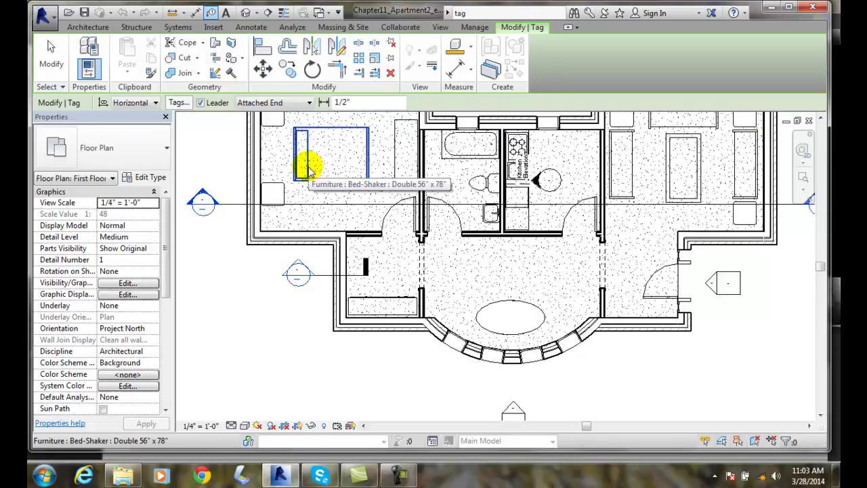
left_click(309, 169)
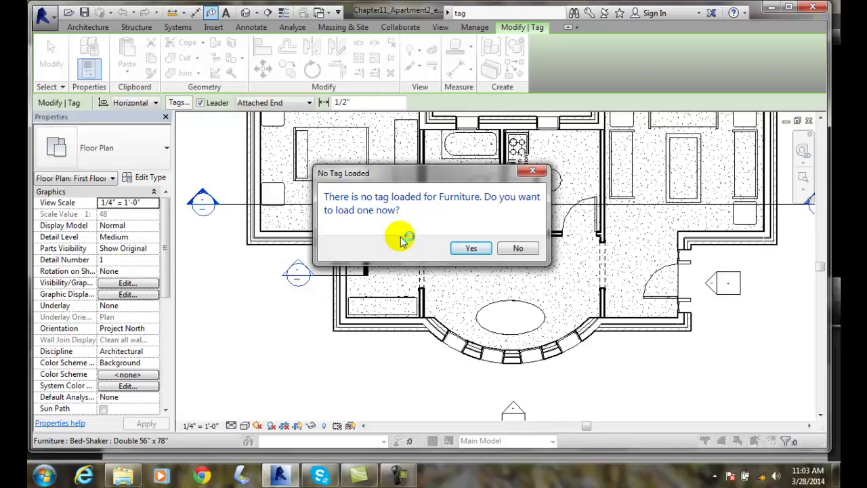
left_click(478, 249)
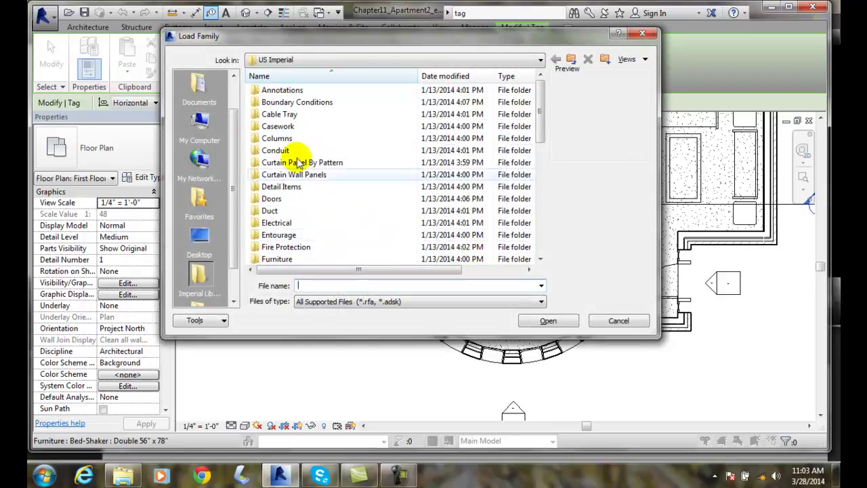
double_click(279, 93)
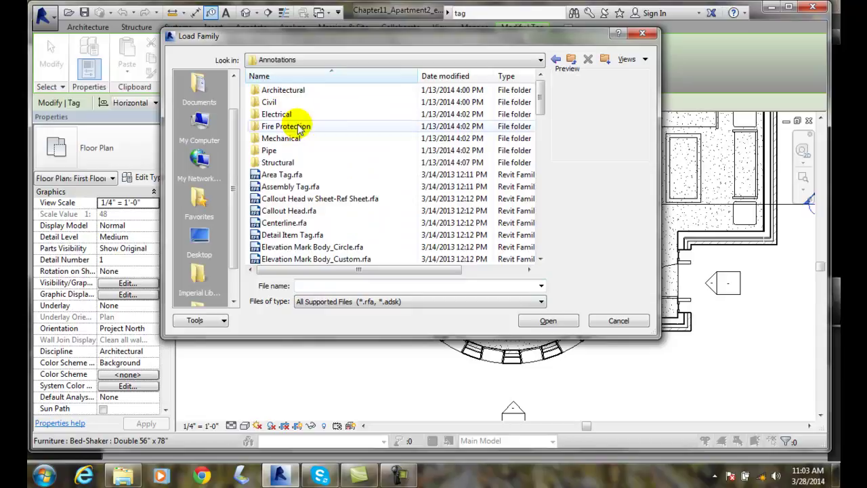
double_click(283, 93)
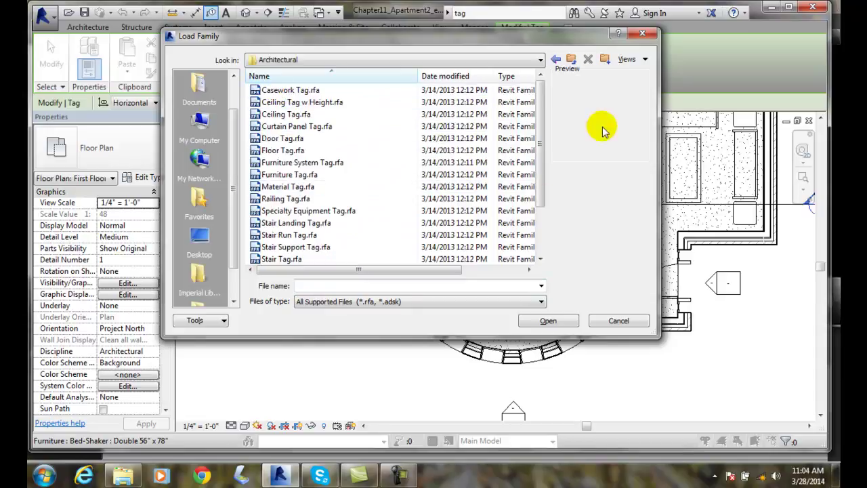
left_click(271, 176)
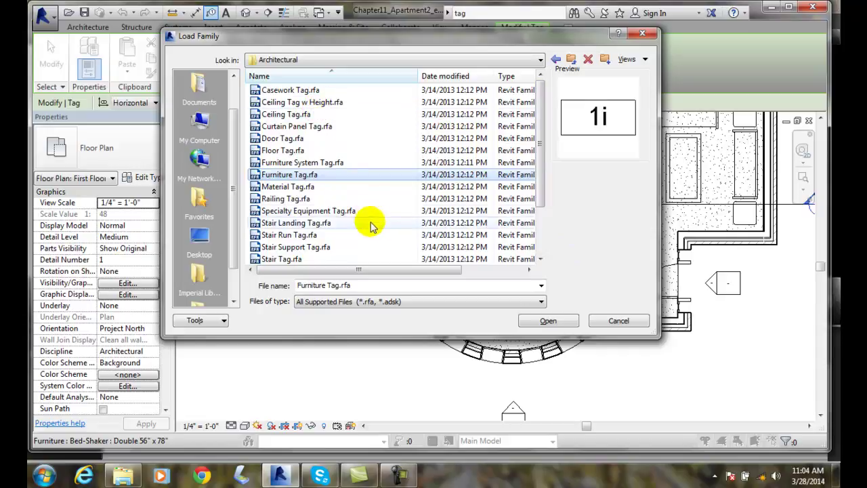
left_click(270, 92, "ctrl")
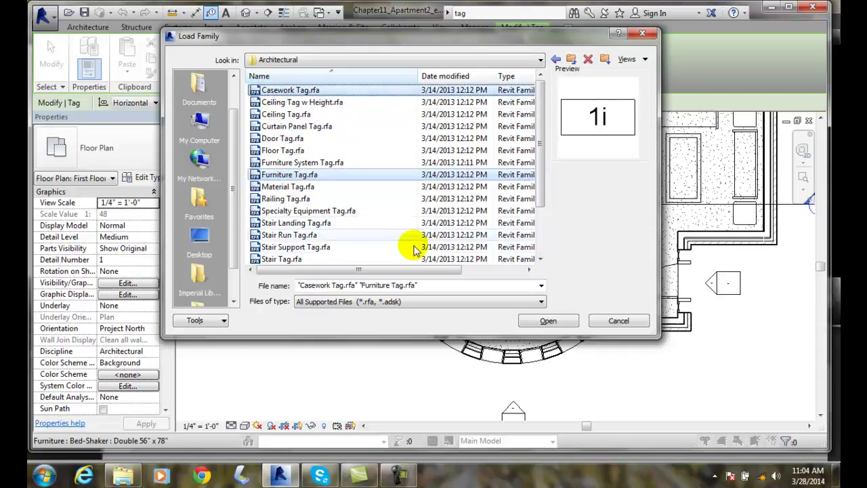
left_click(285, 163, "ctrl")
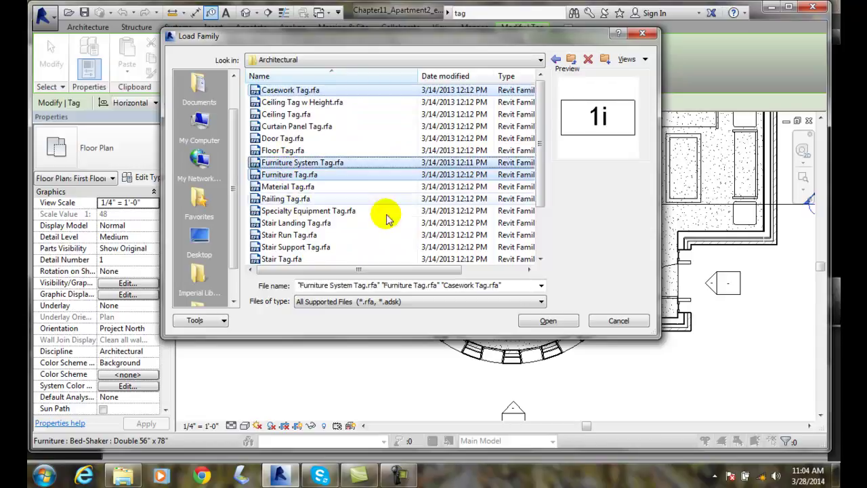
left_click(550, 322)
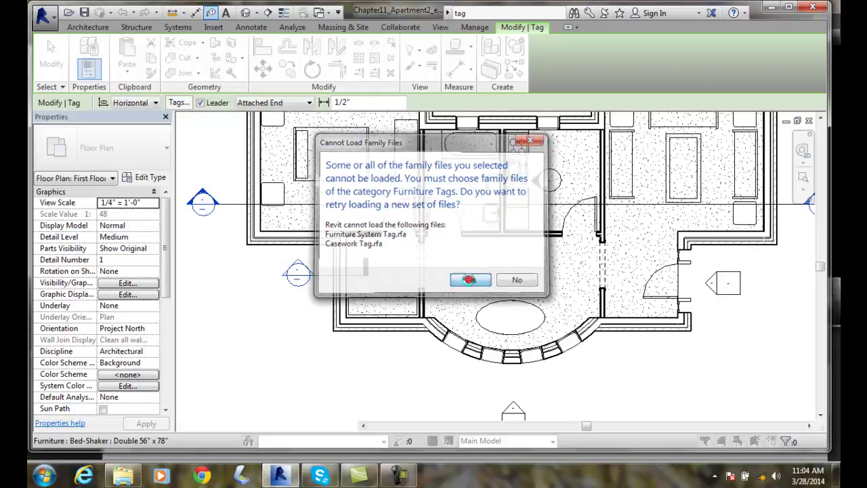
left_click(469, 280)
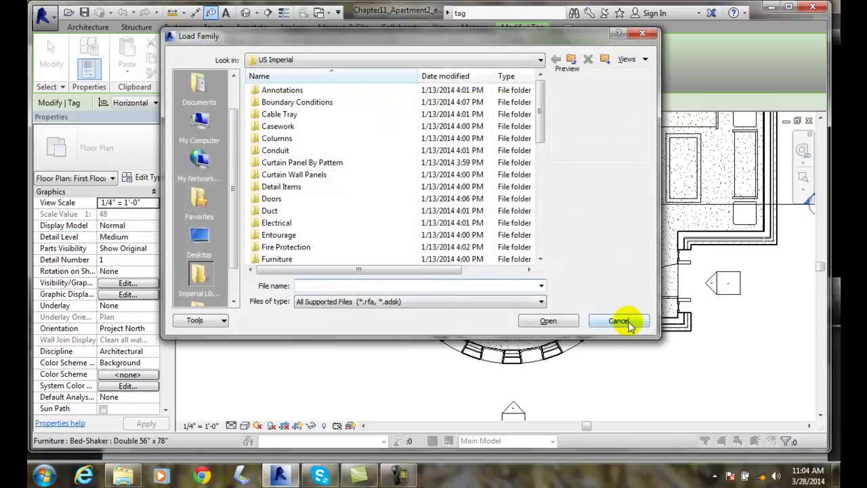
left_click(617, 321)
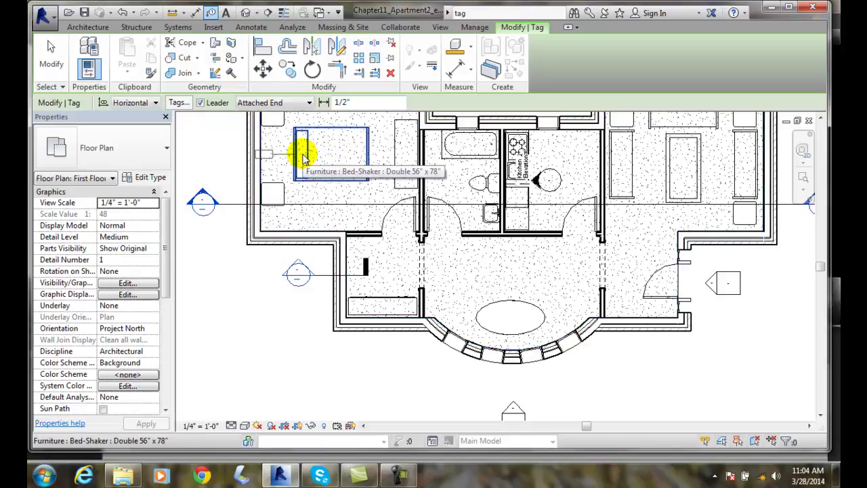
Step: Place horizontal furniture tags with attached leaders on the double bed and the oval table near the curved window wall
left_click(301, 146)
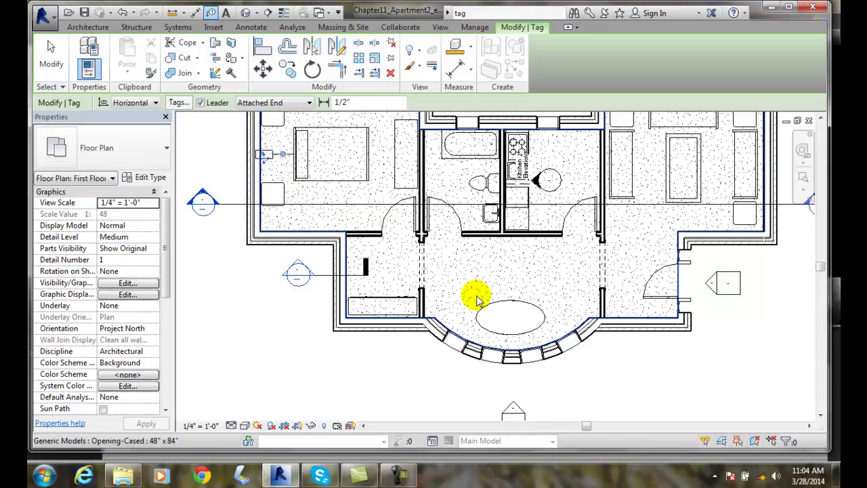
left_click(519, 298)
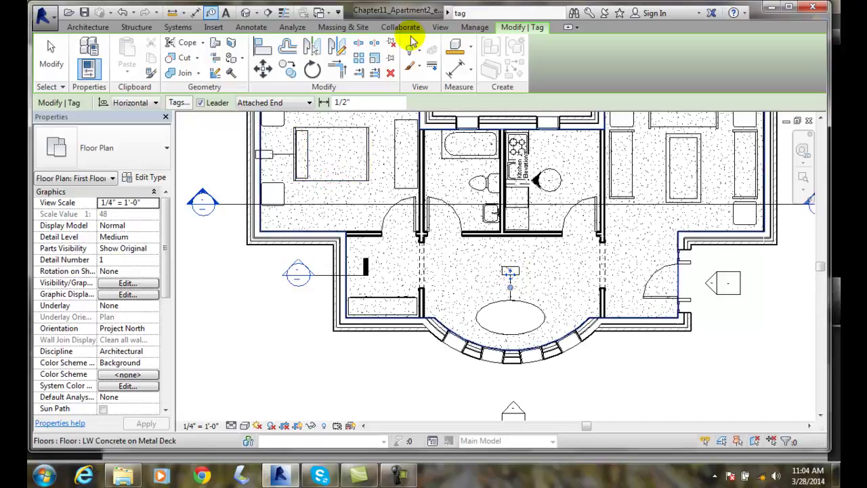
Step: Open the loaded tag families list again
left_click(248, 30)
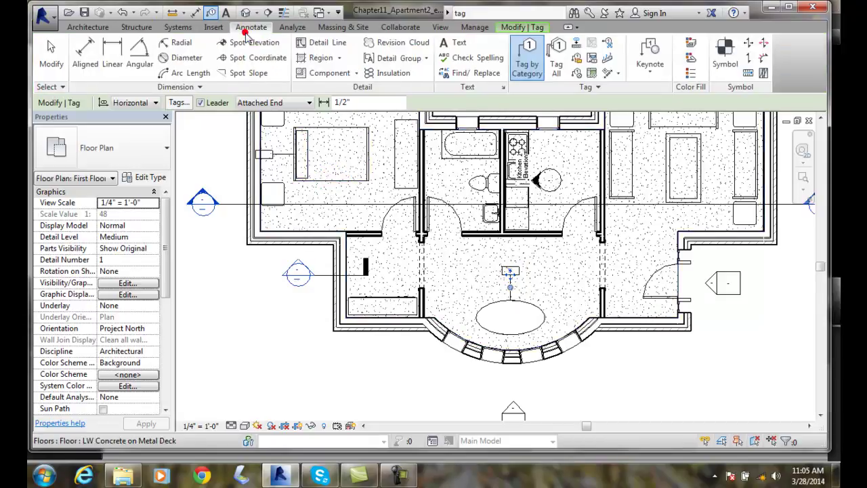
left_click(598, 85)
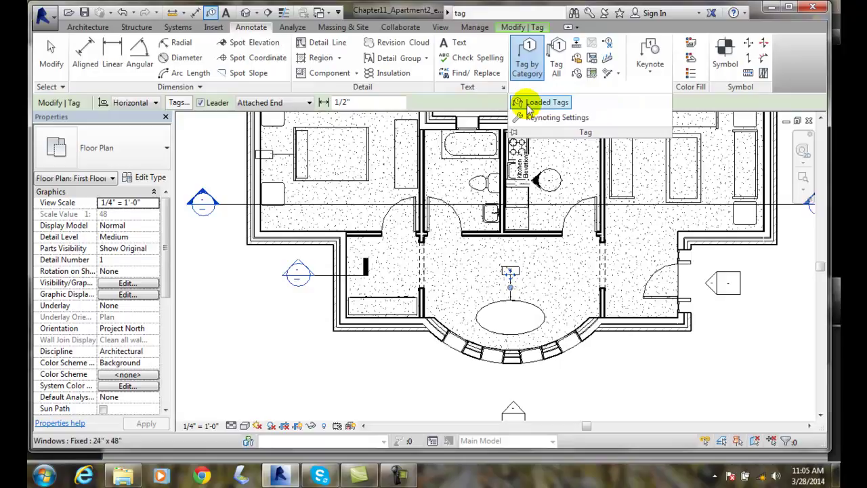